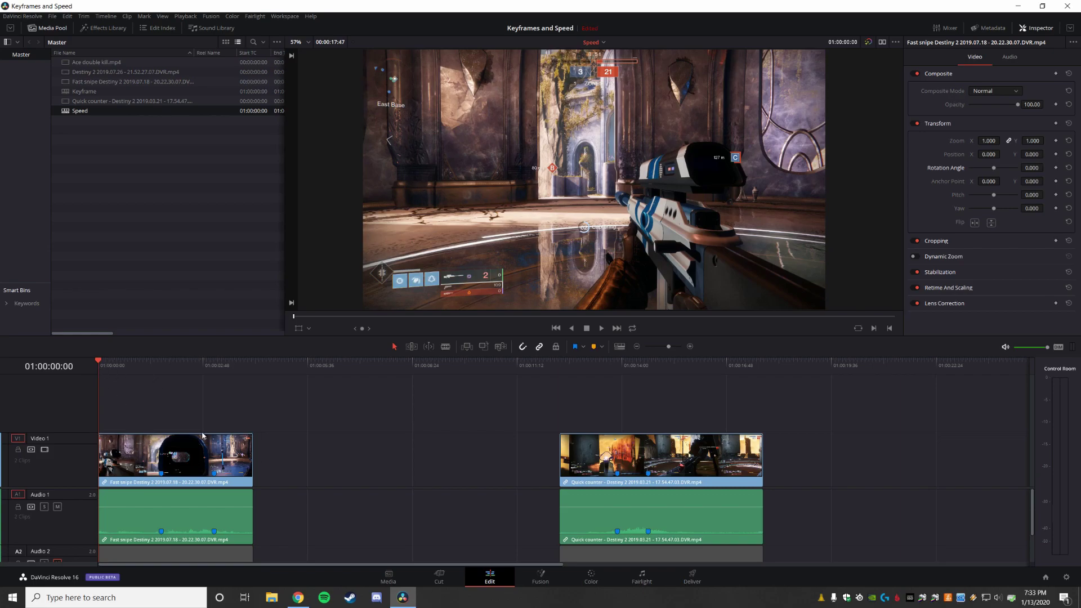
Zoom in and blade-cut the Fast snipe clip at Marker 1
{"action": "key", "text": "ctrl+equal"}
{"action": "key", "text": "ctrl+equal"}
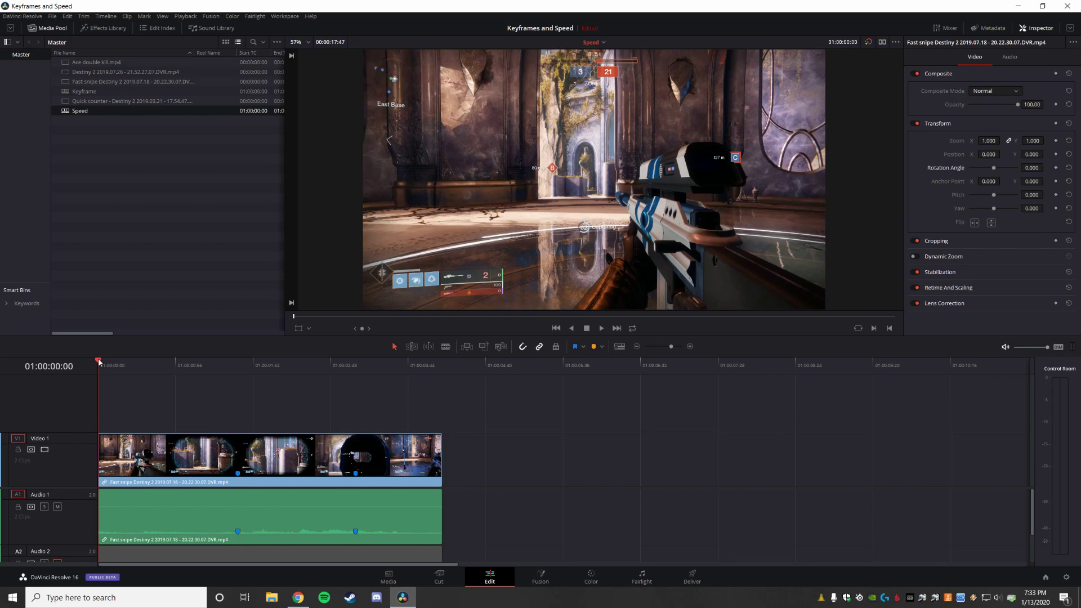
{"action": "mouse_move", "coordinate": [99, 362]}
{"action": "left_mouse_down"}
{"action": "mouse_move", "coordinate": [238, 361]}
{"action": "mouse_move", "coordinate": [394, 379]}
{"action": "mouse_move", "coordinate": [241, 406]}
{"action": "left_mouse_up"}
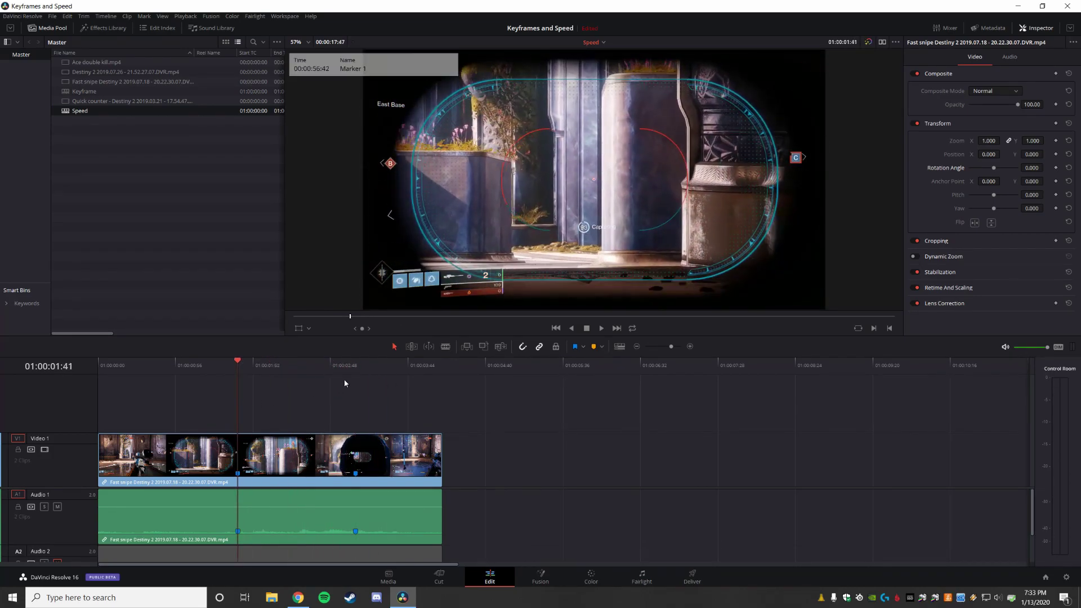
{"action": "left_click", "coordinate": [446, 347]}
{"action": "left_click", "coordinate": [242, 450]}
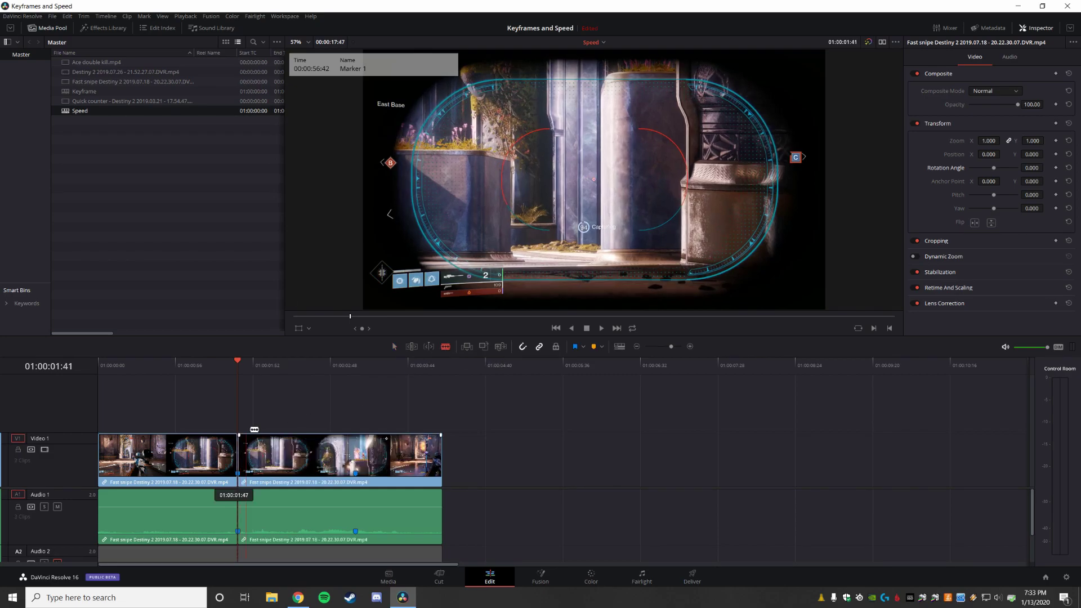
Cut again at Marker 2, shift the last piece later, and select the middle piece
{"action": "left_click_drag", "start_coordinate": [238, 379], "coordinate": [354, 379]}
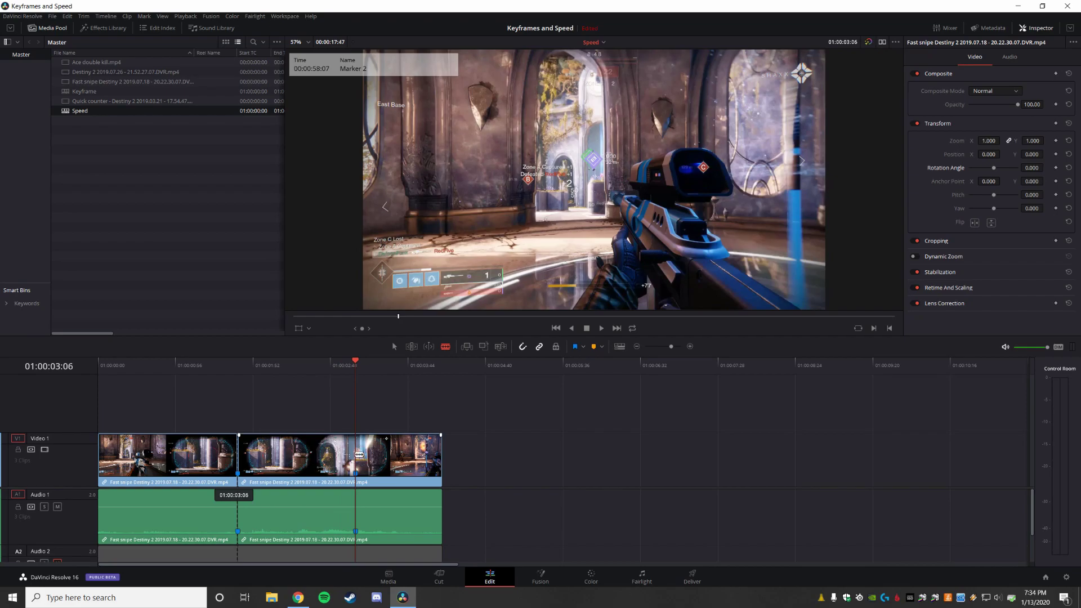
{"action": "left_click", "coordinate": [355, 455]}
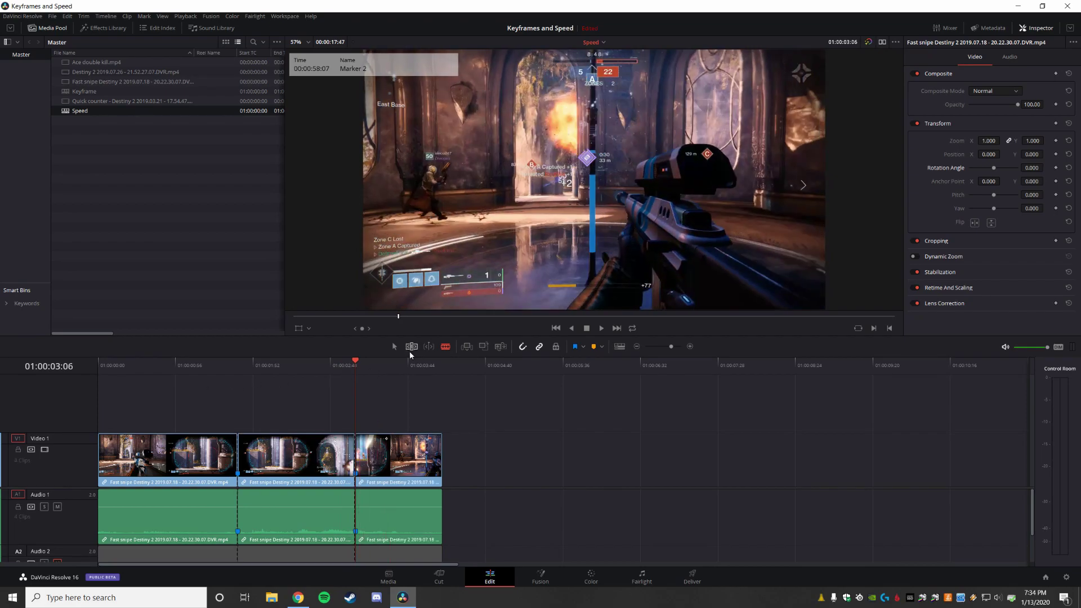
{"action": "left_click_drag", "start_coordinate": [404, 454], "coordinate": [781, 454]}
{"action": "left_click", "coordinate": [309, 458]}
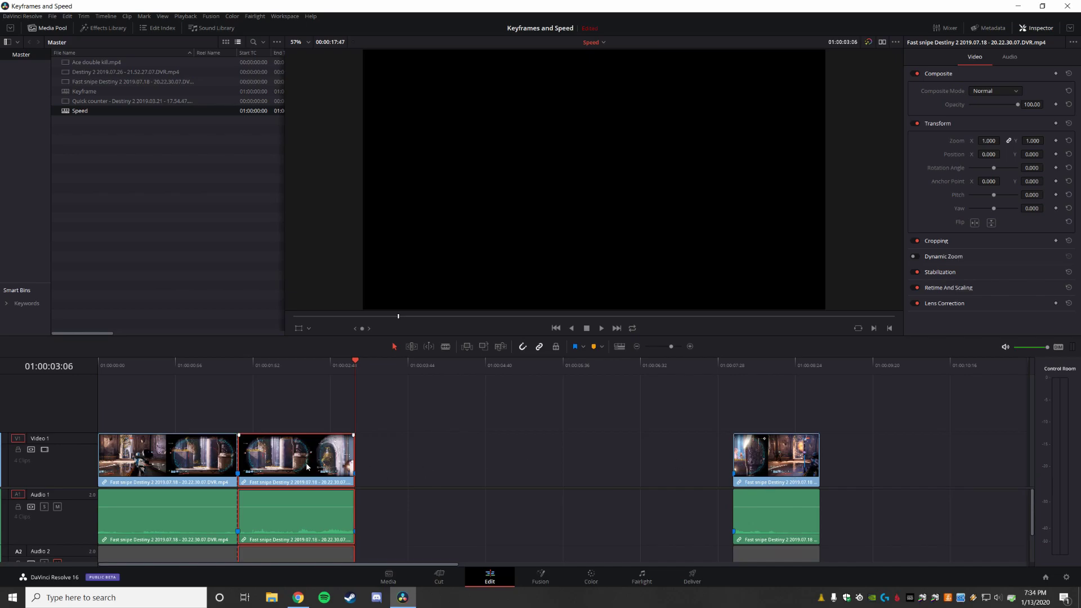
Change the middle piece's clip speed to 33% with Ripple sequence unchecked
{"action": "right_click", "coordinate": [307, 467]}
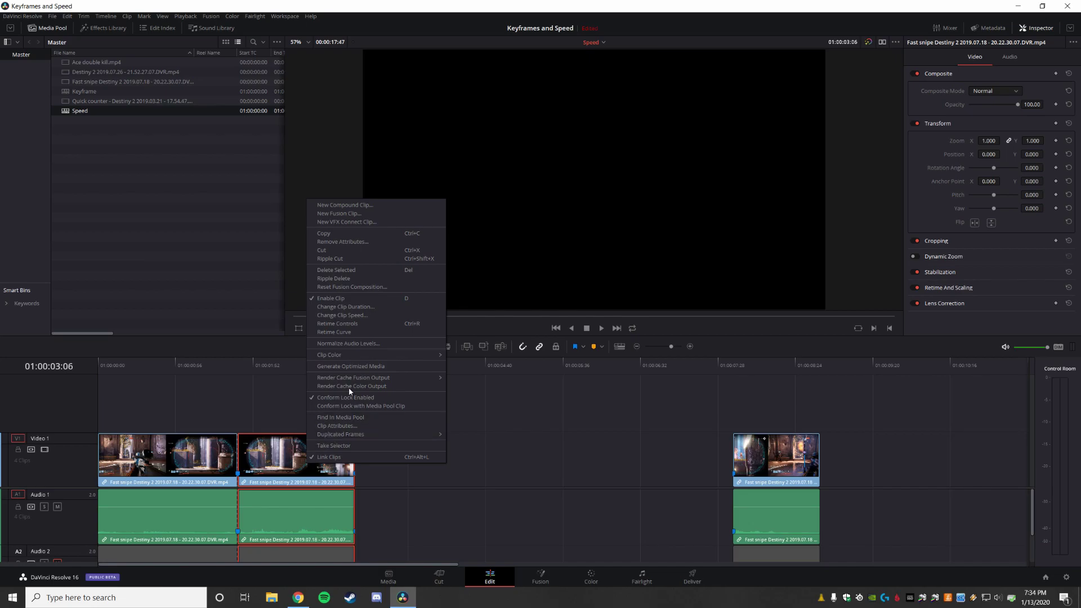
{"action": "left_click", "coordinate": [379, 316]}
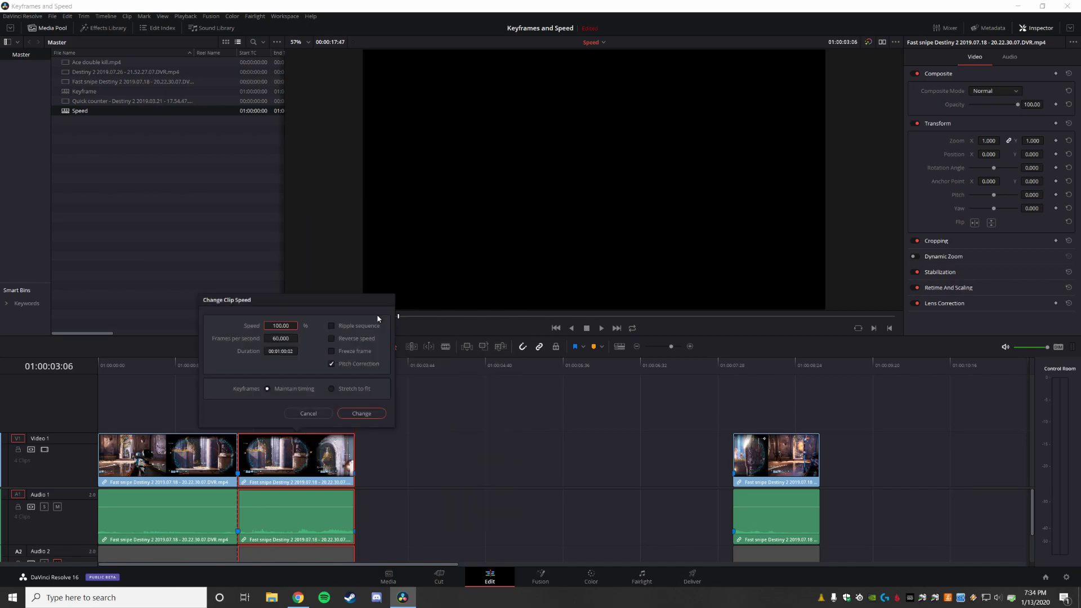
{"action": "left_click", "coordinate": [285, 326]}
{"action": "type", "text": "33"}
{"action": "left_click", "coordinate": [288, 338]}
{"action": "left_click", "coordinate": [333, 389]}
{"action": "left_click", "coordinate": [332, 327]}
{"action": "left_click", "coordinate": [361, 414]}
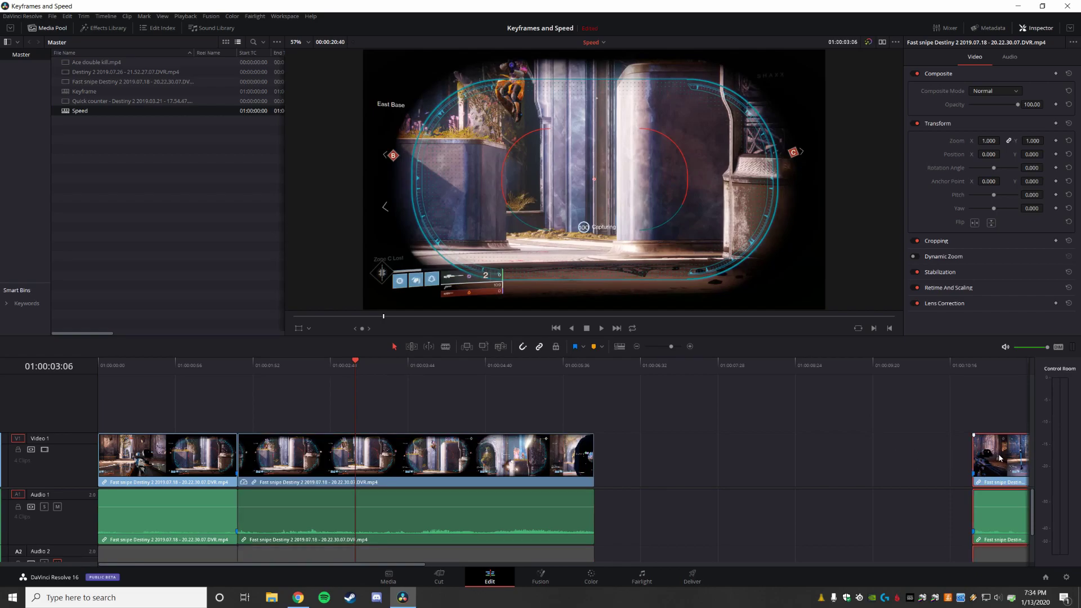
Butt the last piece against the slowed section and play the edit back
{"action": "left_click_drag", "start_coordinate": [996, 456], "coordinate": [626, 469]}
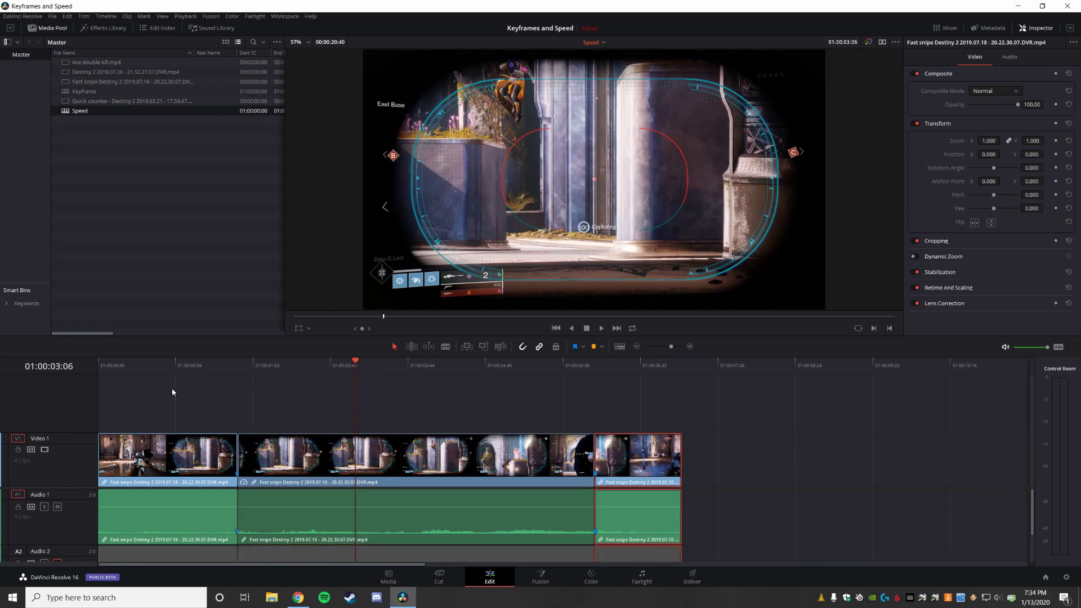
{"action": "left_click", "coordinate": [135, 375]}
{"action": "key", "text": "space"}
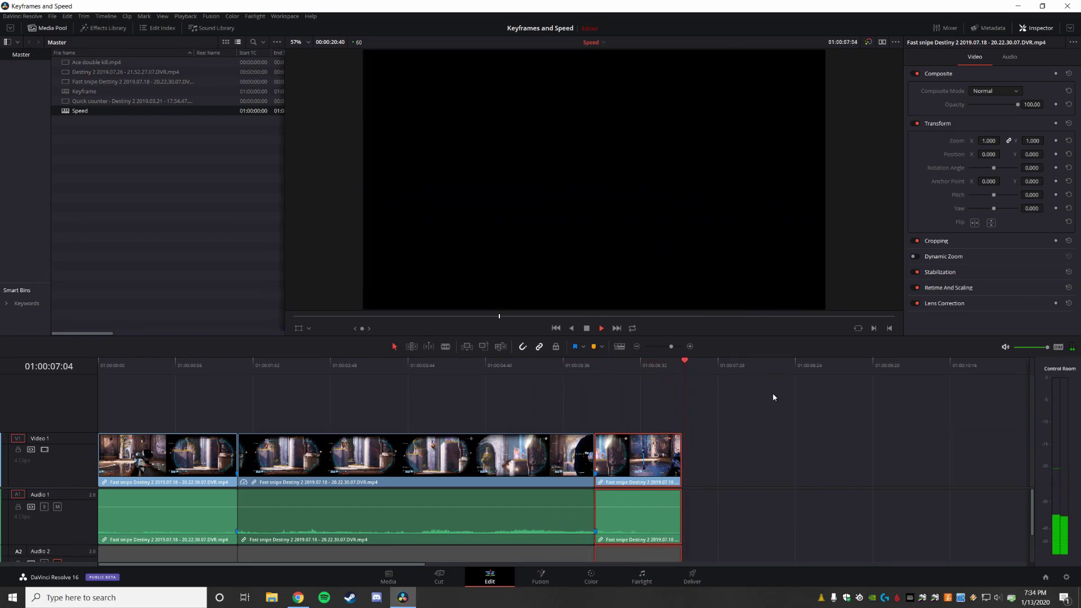
{"action": "key", "text": "space"}
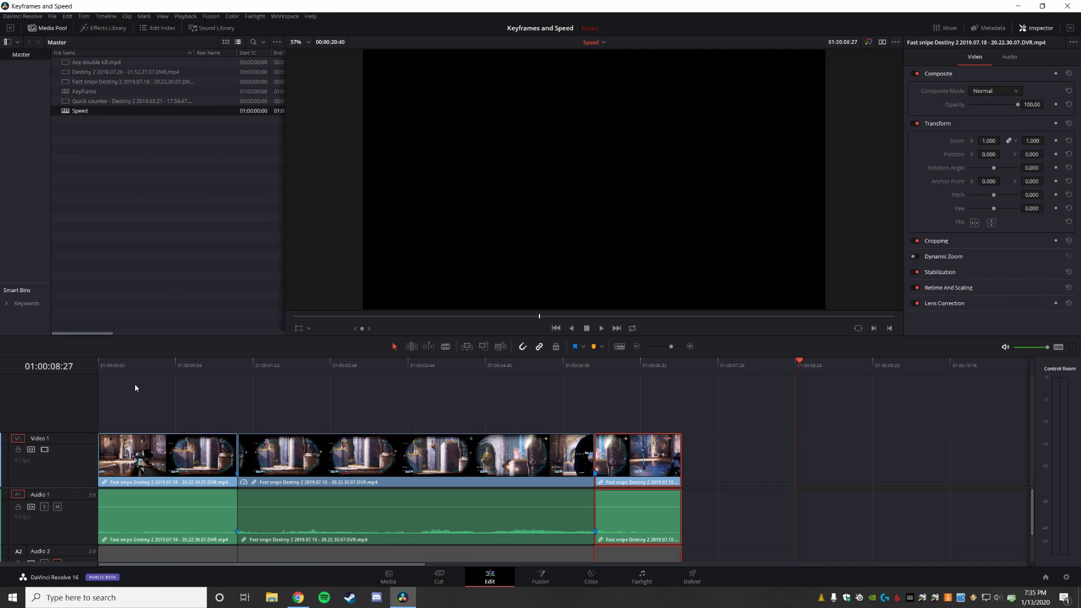
Mute the Audio 1 track and replay the sequence from the start
{"action": "key", "text": "Home"}
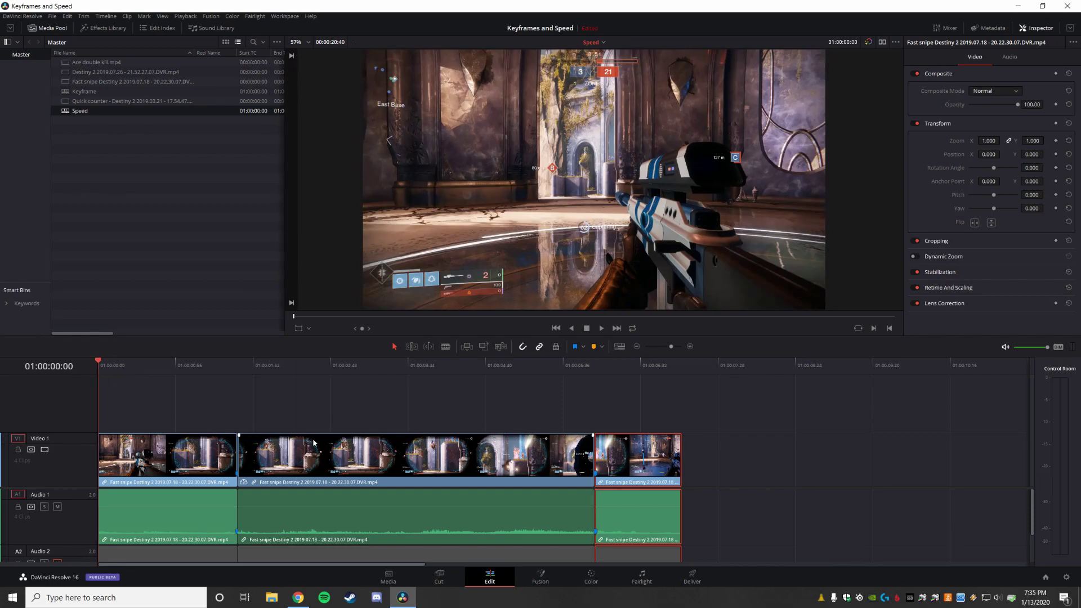
{"action": "left_click", "coordinate": [57, 507]}
{"action": "key", "text": "space"}
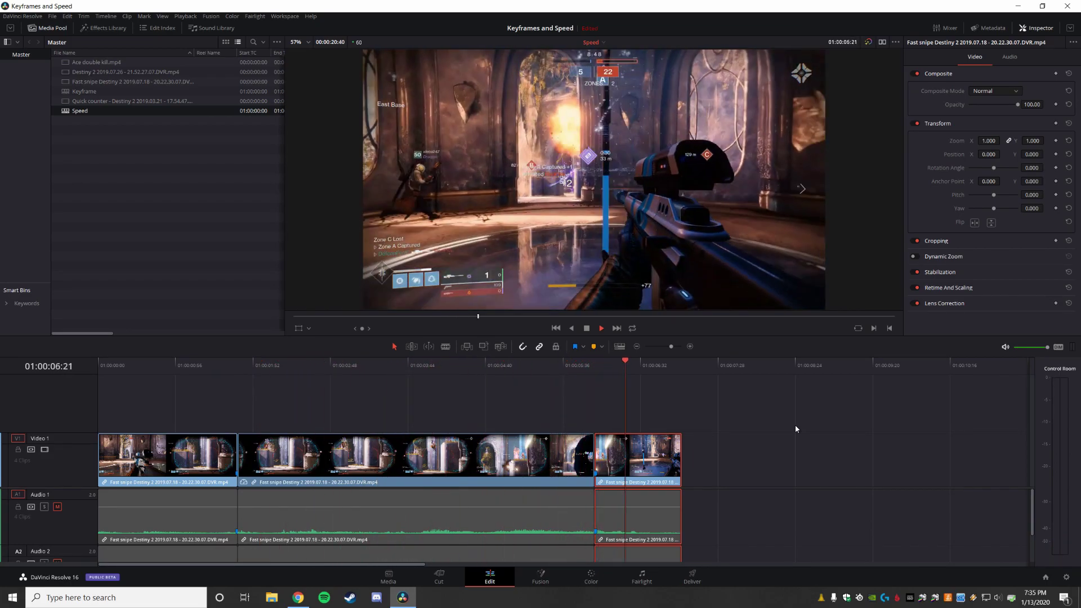
{"action": "key", "text": "space"}
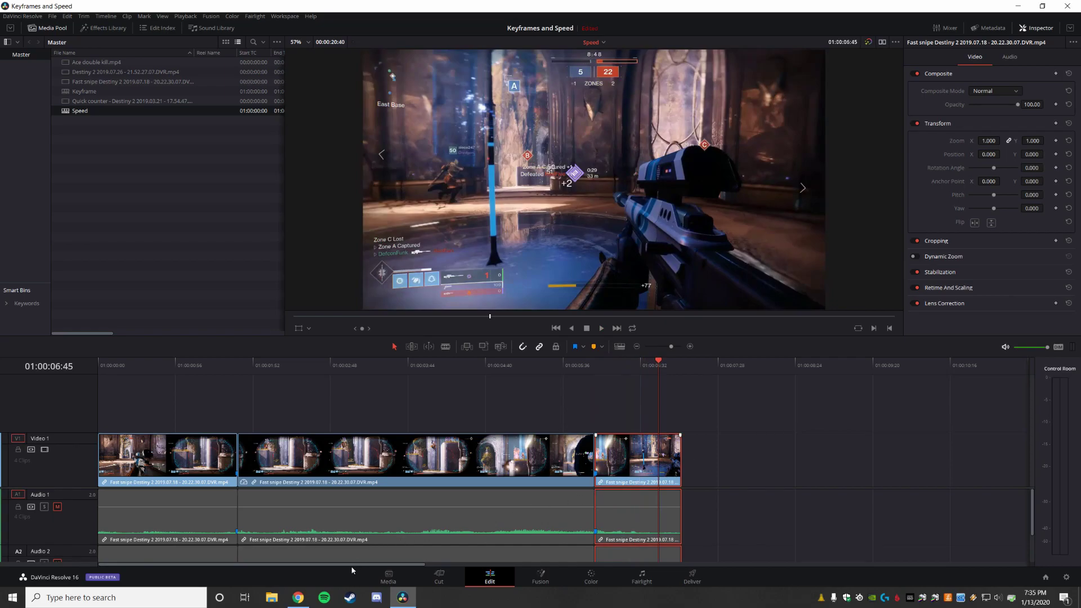
Scroll to the Quick counter clip and display its Retime Curve
{"action": "left_click_drag", "start_coordinate": [352, 569], "coordinate": [727, 560]}
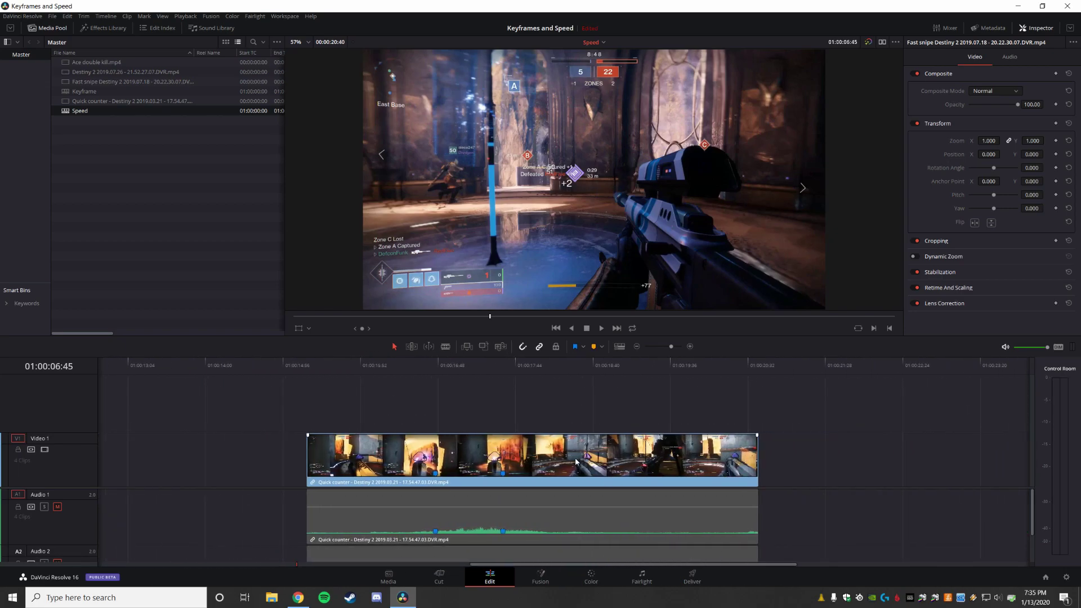
{"action": "left_click", "coordinate": [474, 457]}
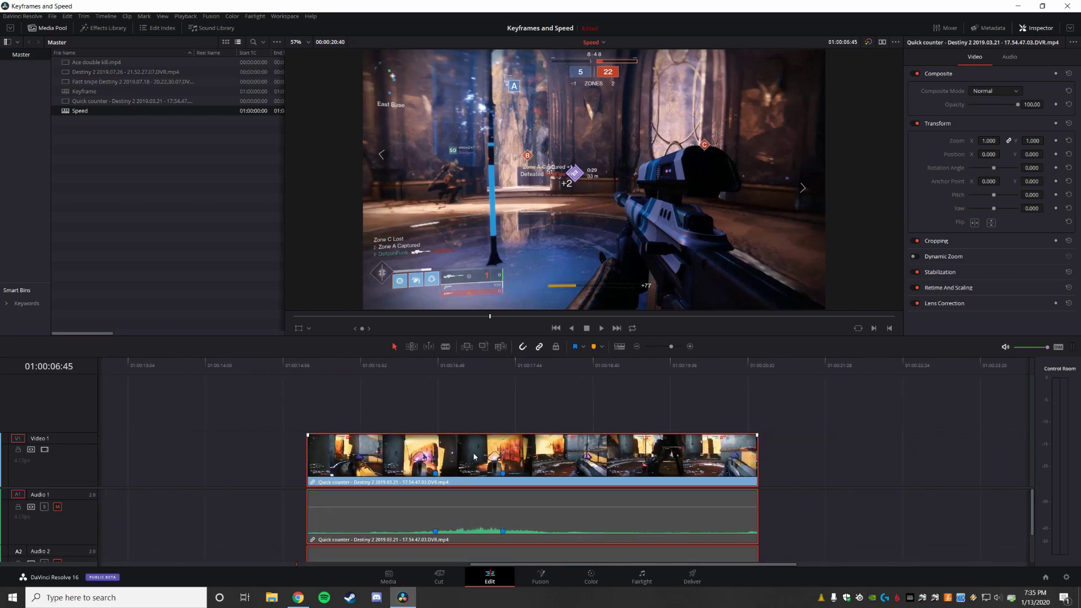
{"action": "right_click", "coordinate": [343, 452]}
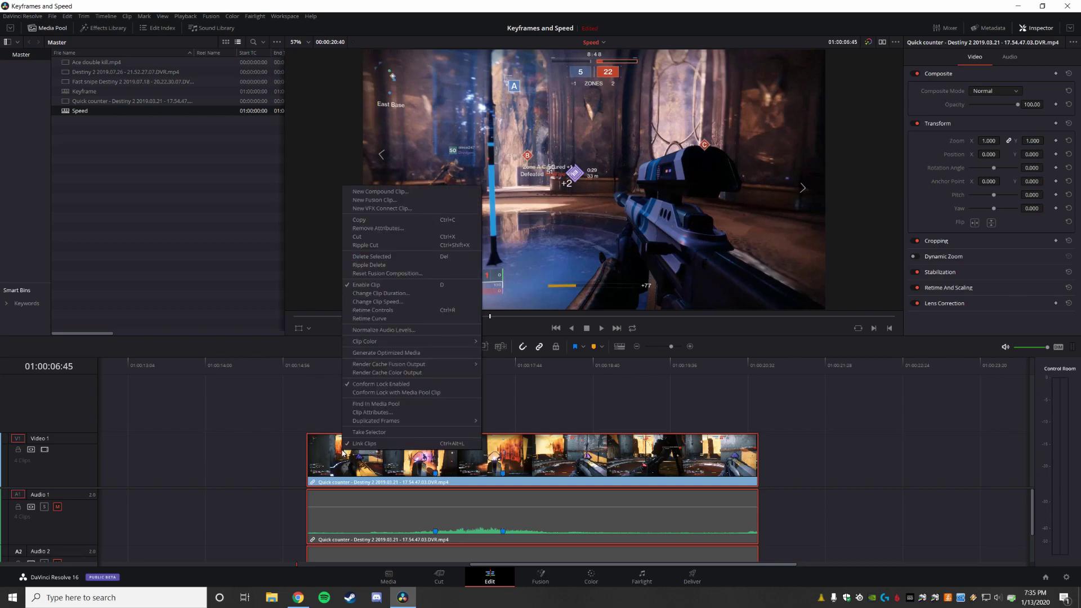
{"action": "left_click", "coordinate": [392, 320]}
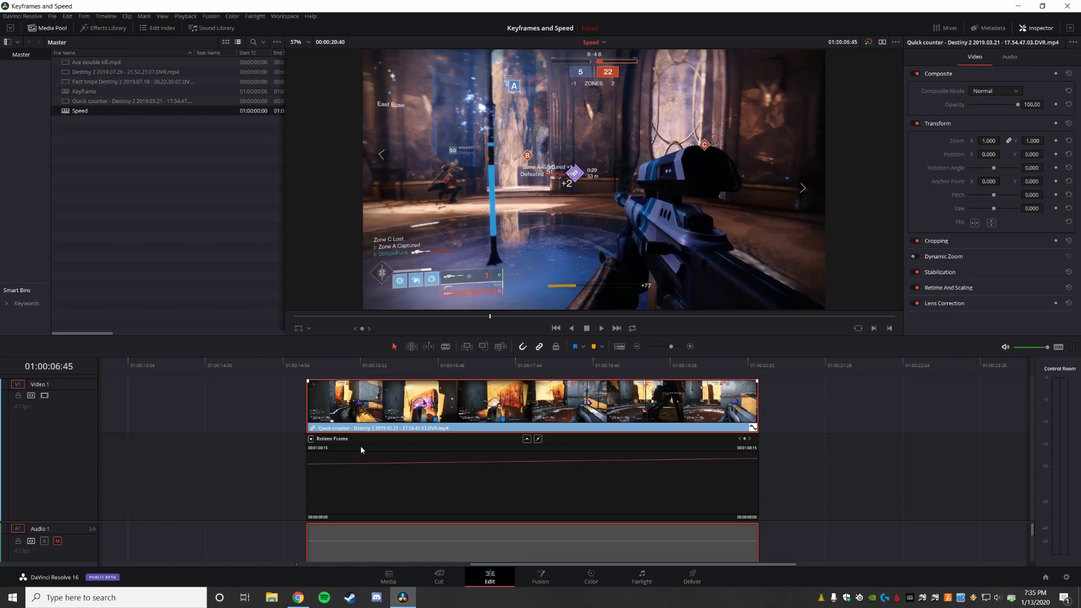
Show Retime Speed instead of Retime Frame and put the playhead at Marker 2 (00:00:49:16)
{"action": "left_click", "coordinate": [311, 440]}
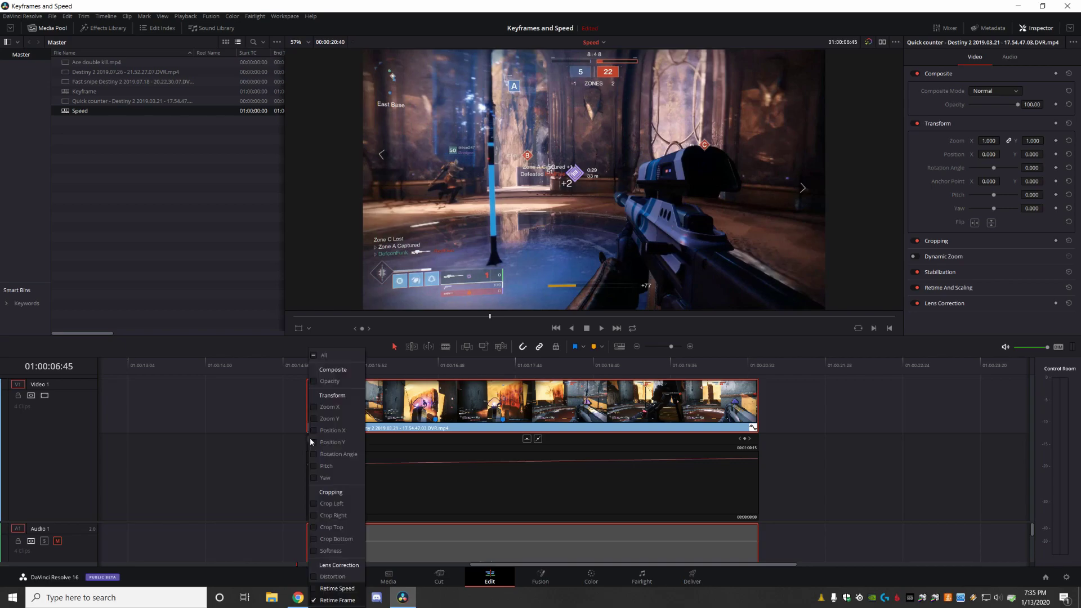
{"action": "left_click", "coordinate": [314, 588]}
{"action": "left_click", "coordinate": [314, 601]}
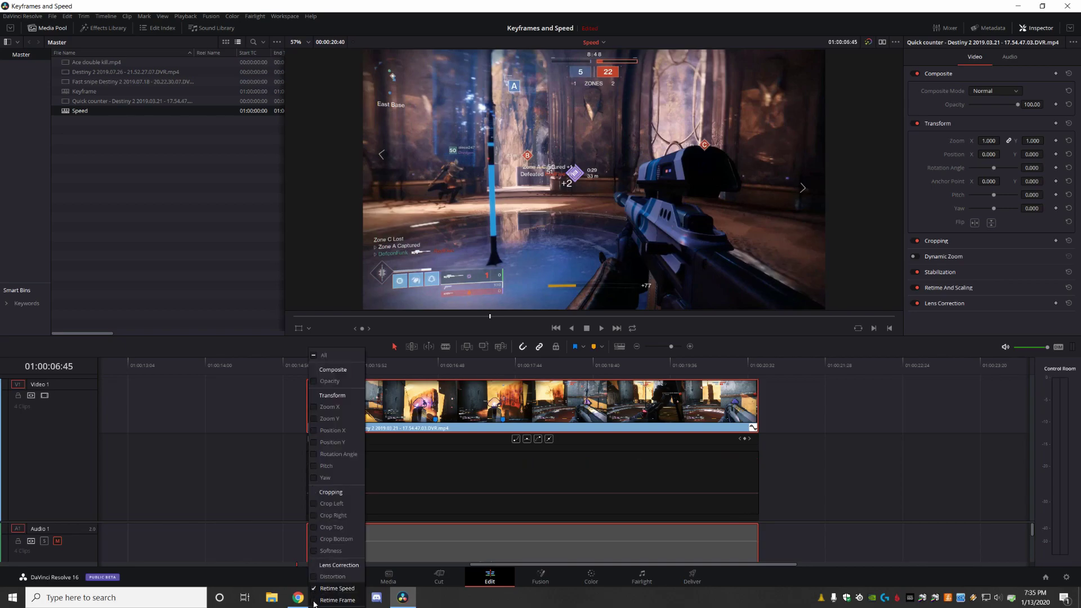
{"action": "left_click", "coordinate": [267, 515]}
{"action": "left_click", "coordinate": [267, 516]}
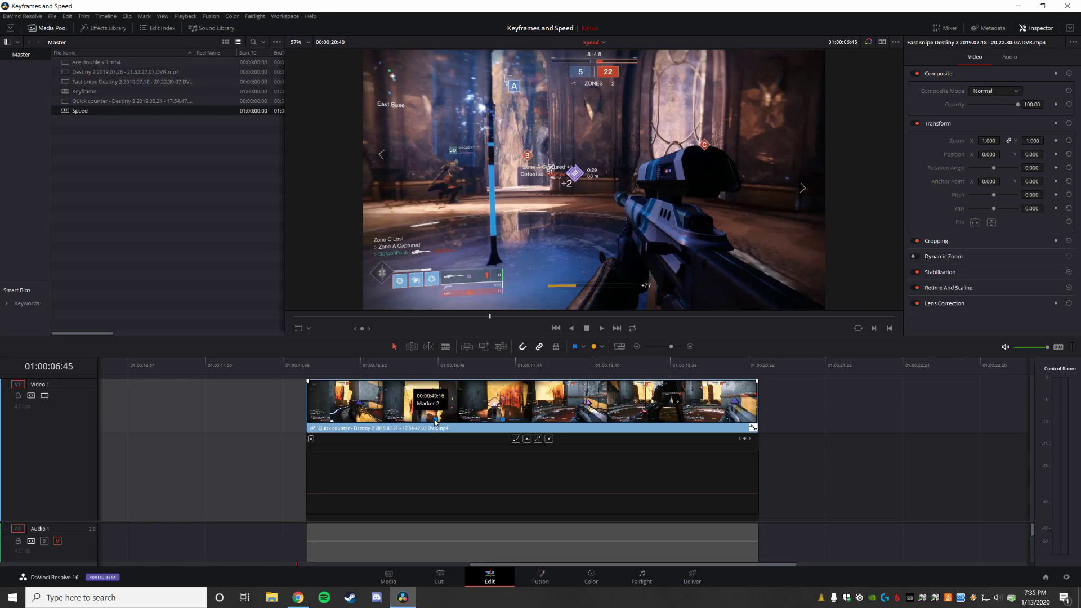
{"action": "left_click", "coordinate": [436, 371]}
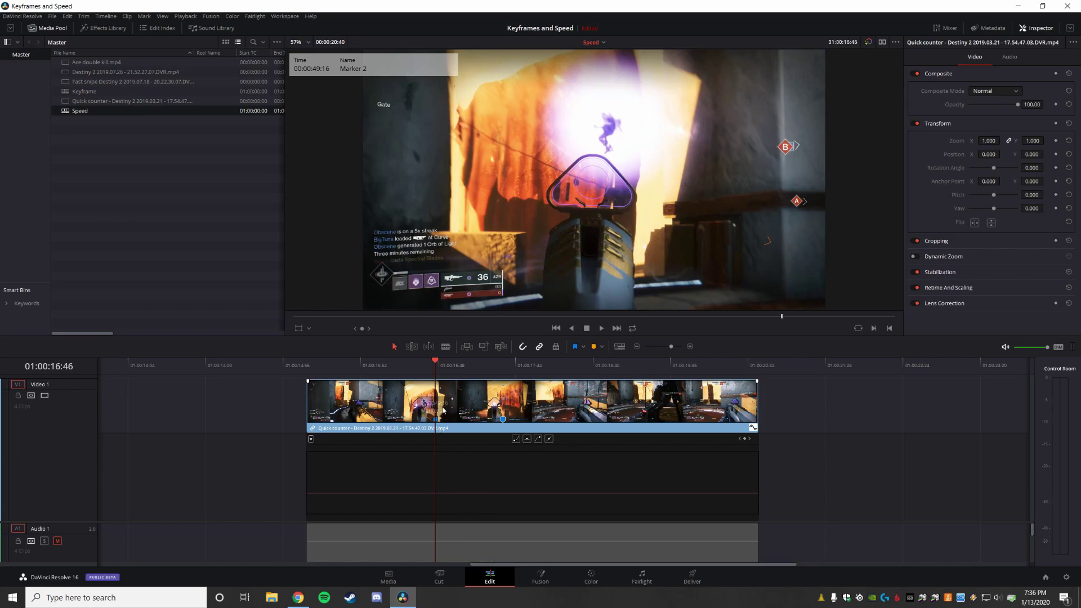
Add speed keyframes at Markers 2 and 3, then drag the section between them down to about 48%
{"action": "left_click", "coordinate": [438, 499]}
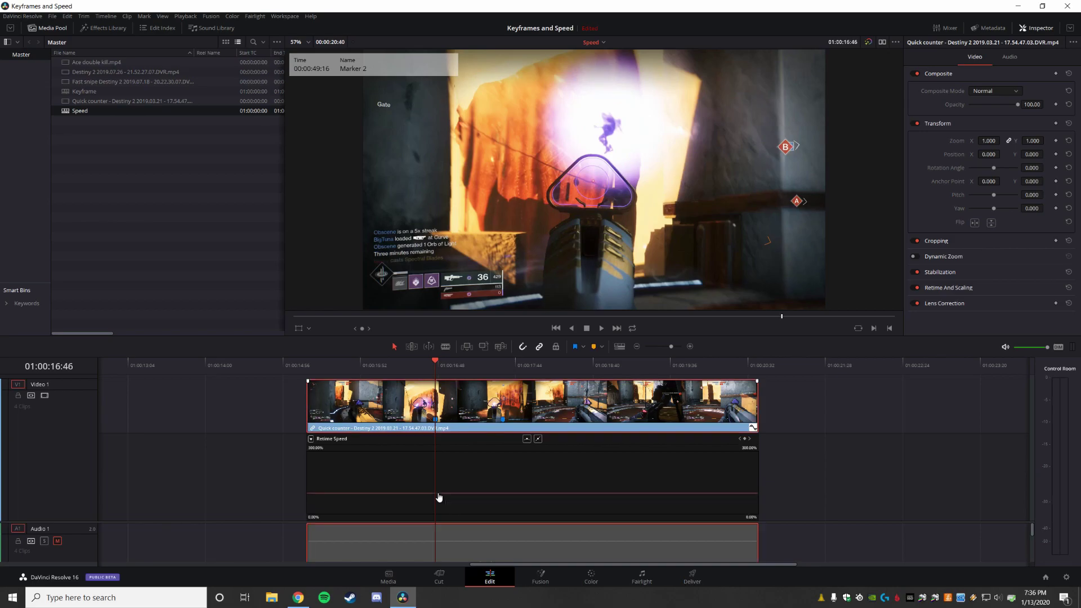
{"action": "left_click", "coordinate": [744, 441]}
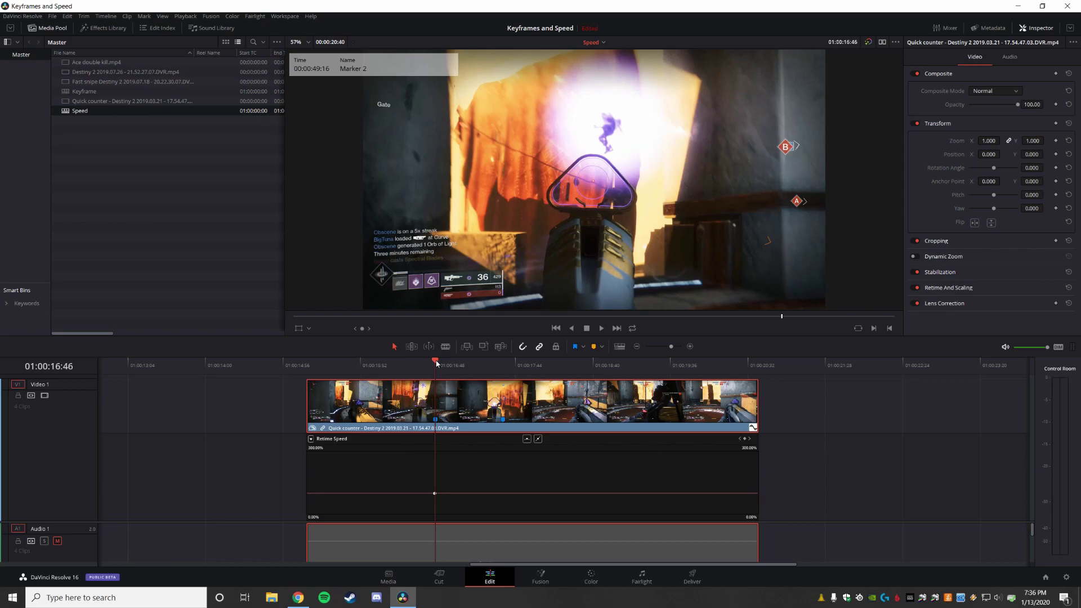
{"action": "left_click_drag", "start_coordinate": [435, 361], "coordinate": [505, 365]}
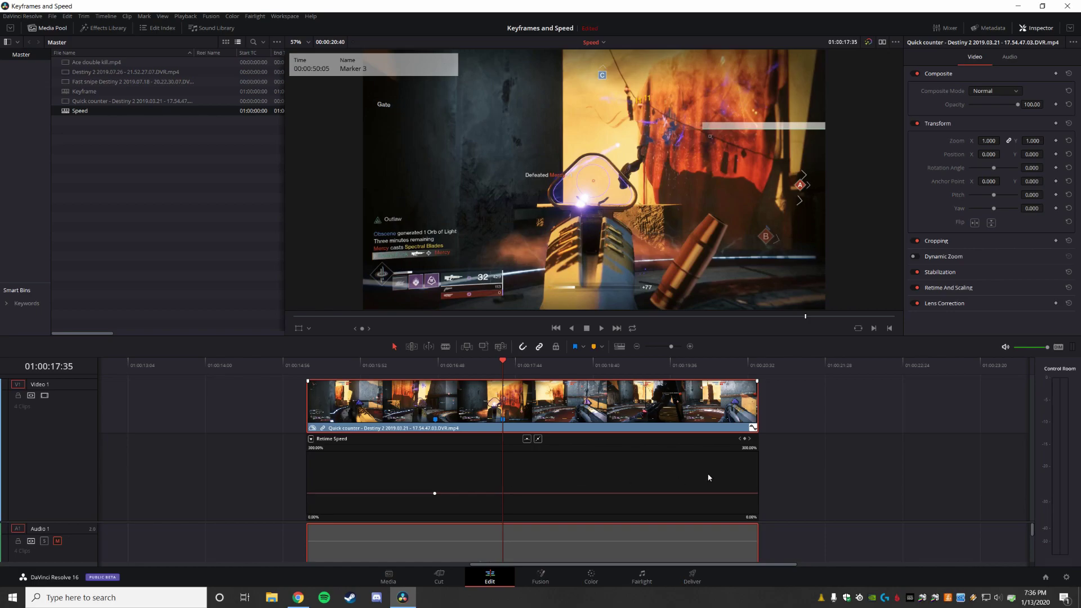
{"action": "left_click", "coordinate": [745, 439]}
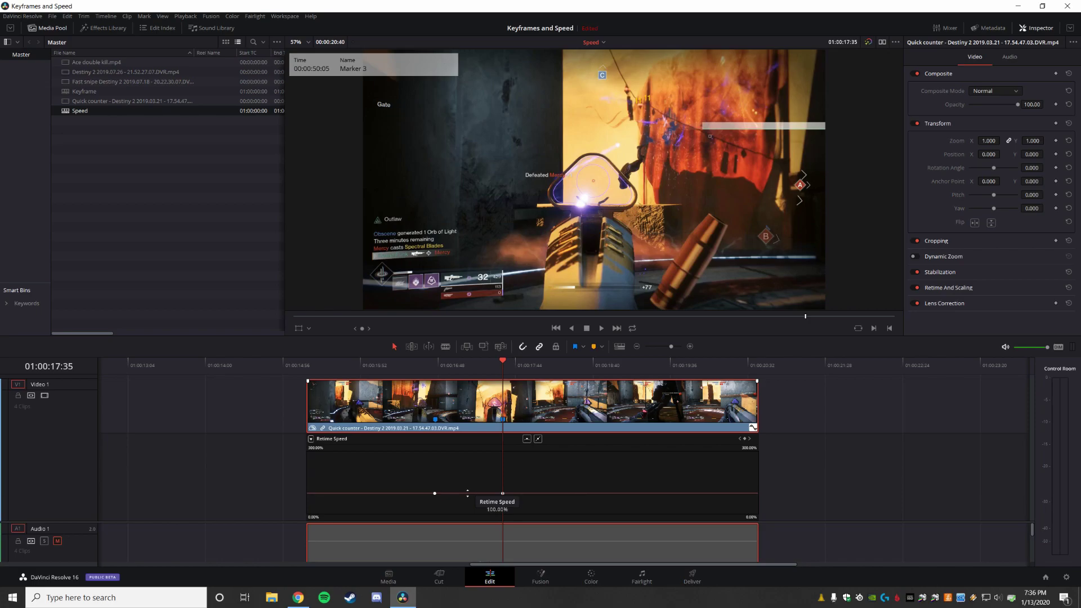
{"action": "left_click_drag", "start_coordinate": [468, 493], "coordinate": [477, 534]}
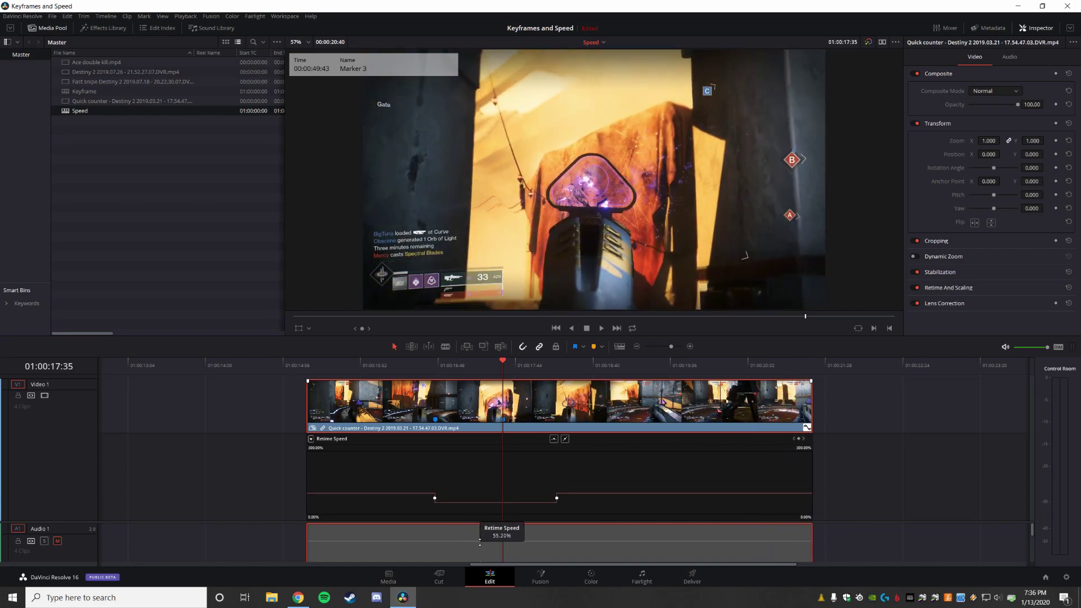
{"action": "left_click_drag", "start_coordinate": [480, 542], "coordinate": [483, 566]}
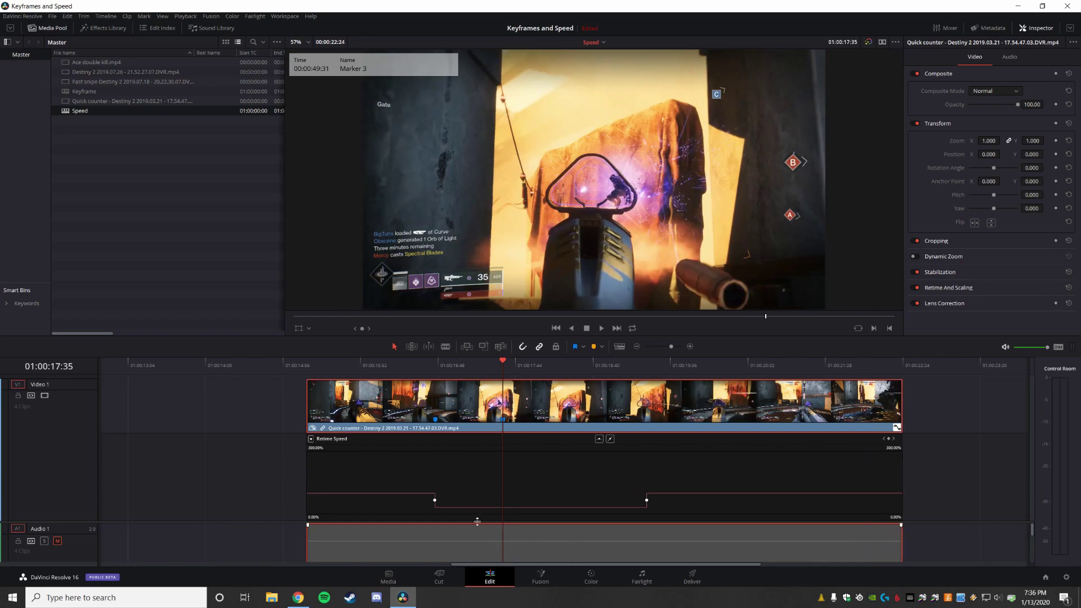
Replay the retimed Quick counter clip from its start
{"action": "key", "text": "Up"}
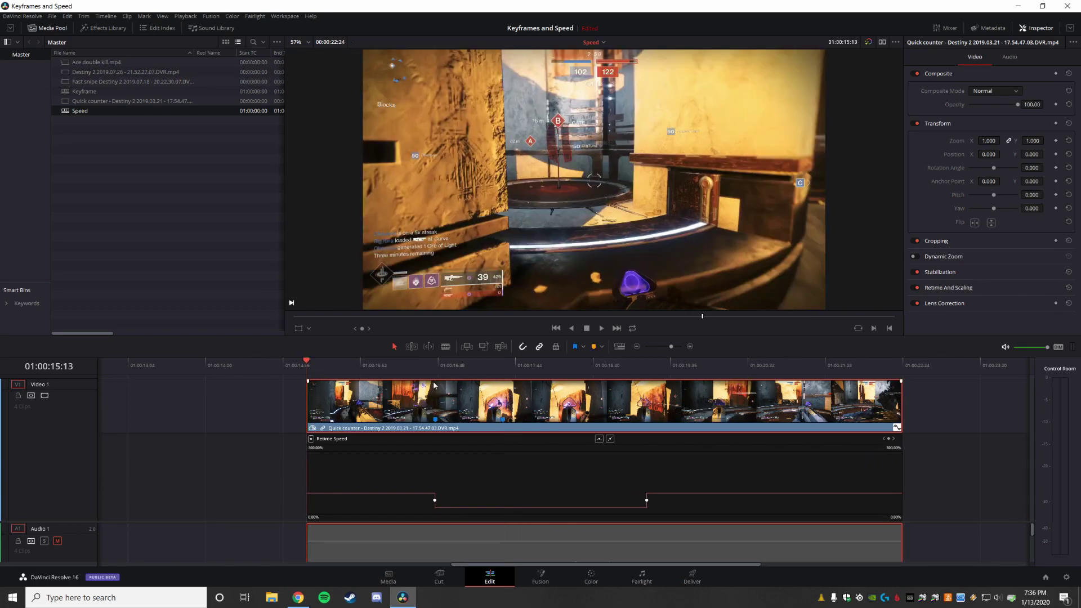
{"action": "key", "text": "space"}
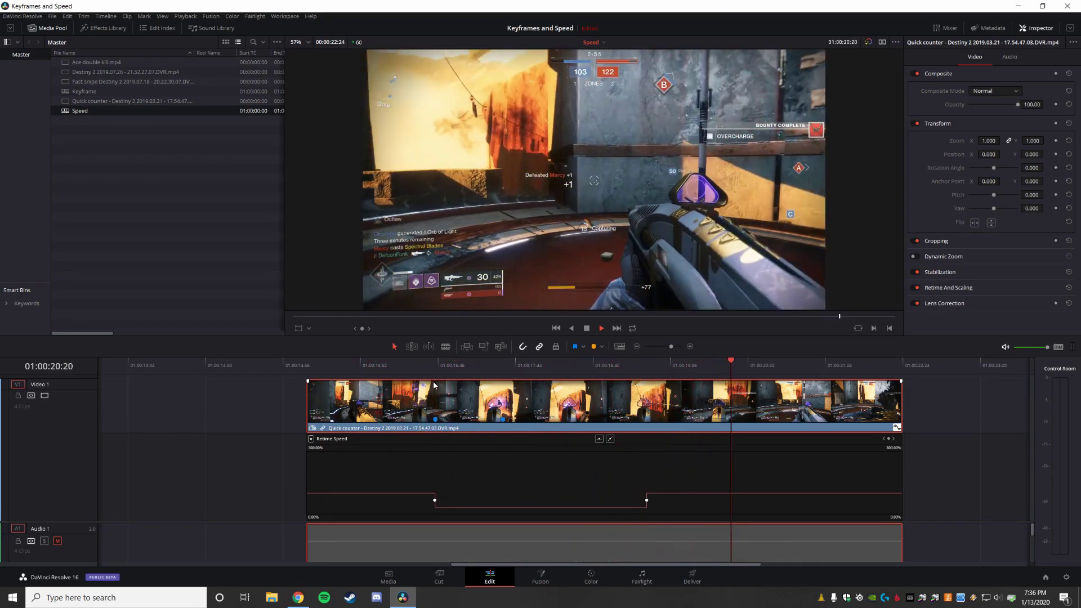
{"action": "key", "text": "space"}
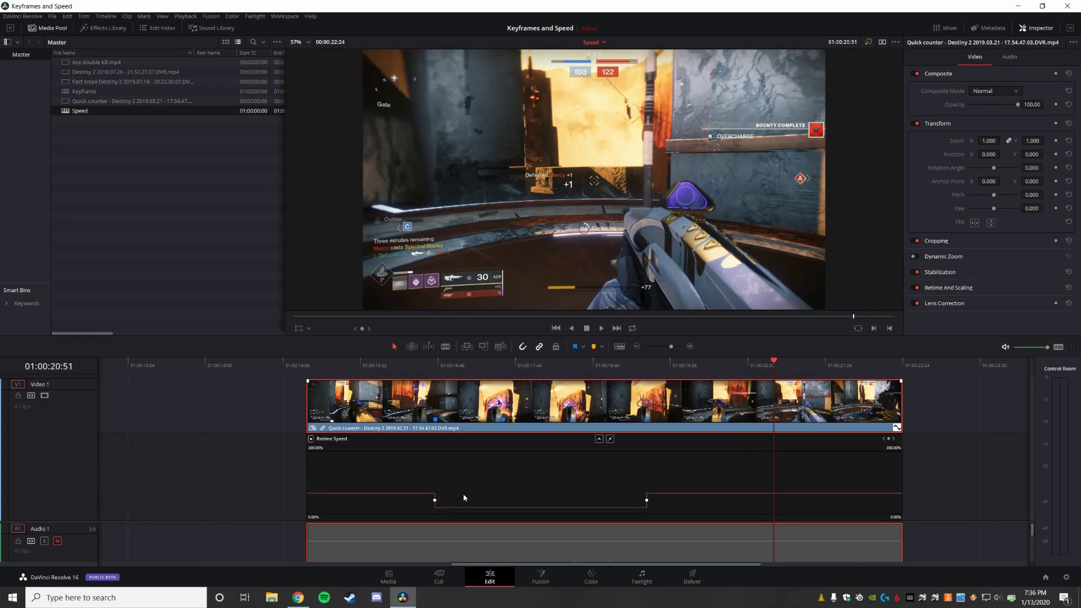
Give both speed keyframes smooth ease interpolation
{"action": "left_click", "coordinate": [435, 501]}
{"action": "left_click", "coordinate": [599, 440]}
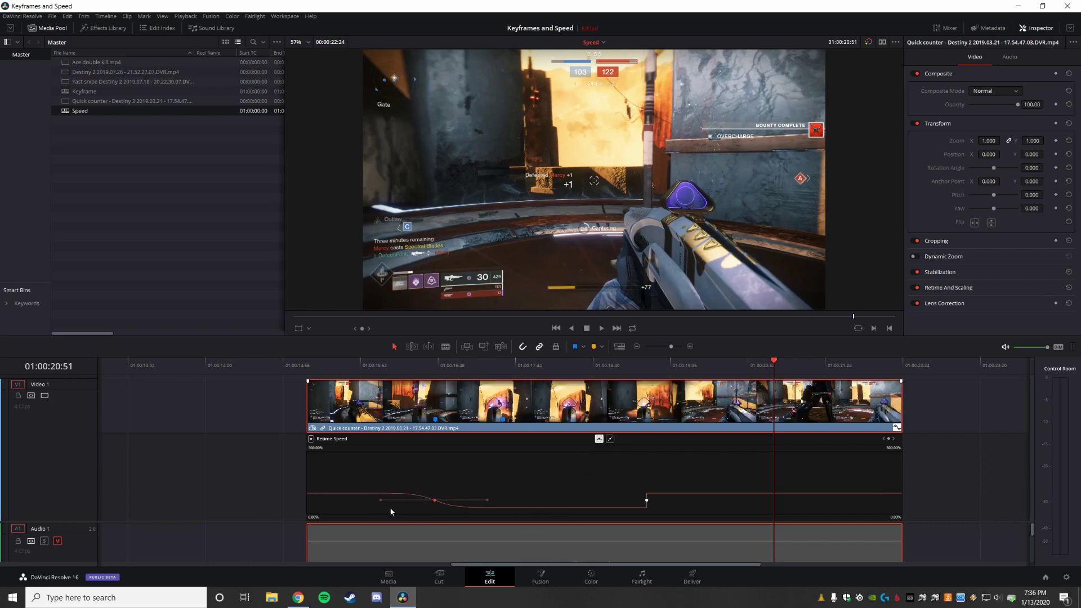
{"action": "left_click", "coordinate": [647, 500]}
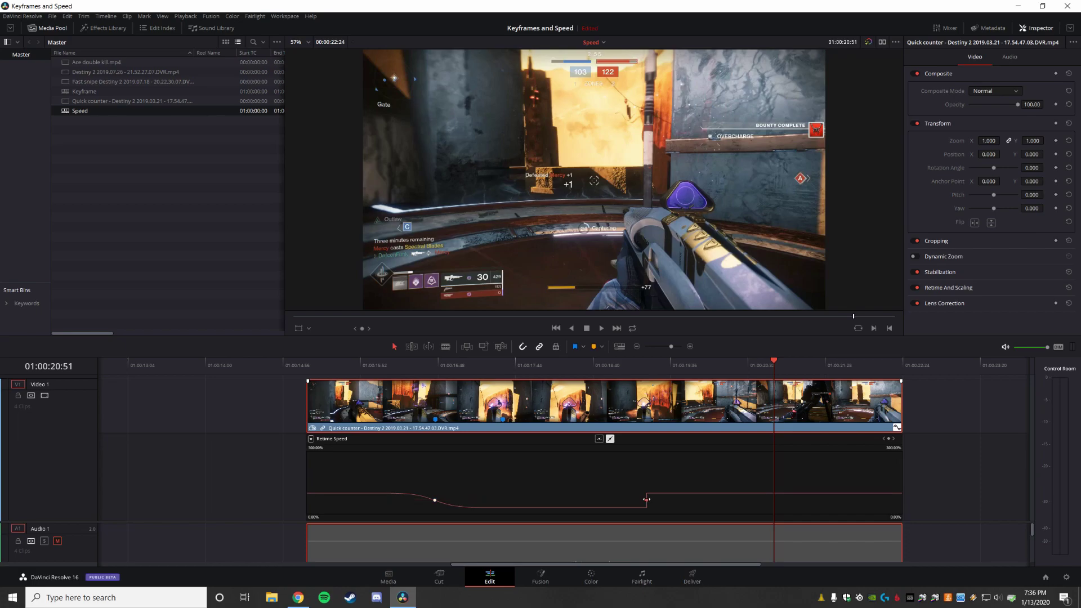
{"action": "left_click", "coordinate": [599, 439]}
Replay the clip, then raise the final section's speed to about 268%
{"action": "left_click", "coordinate": [773, 364]}
{"action": "left_click", "coordinate": [302, 364]}
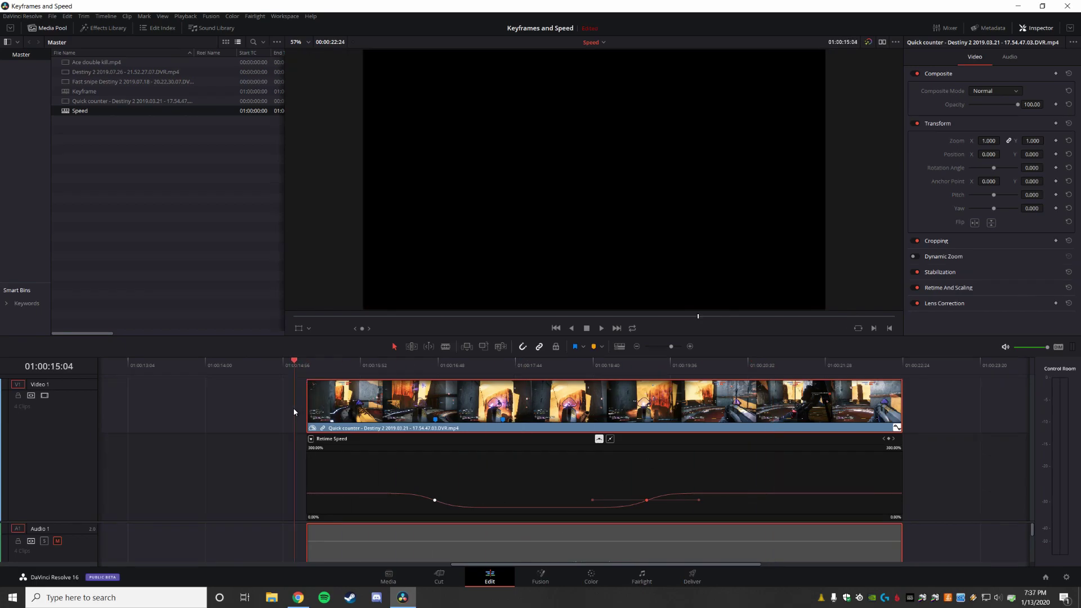
{"action": "key", "text": "space"}
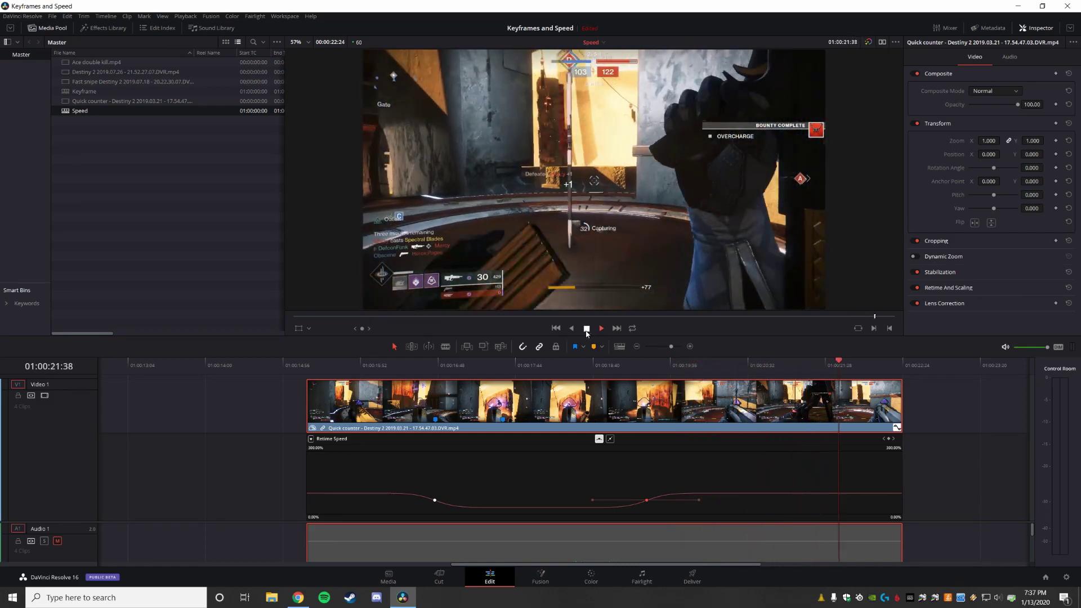
{"action": "left_click", "coordinate": [586, 329]}
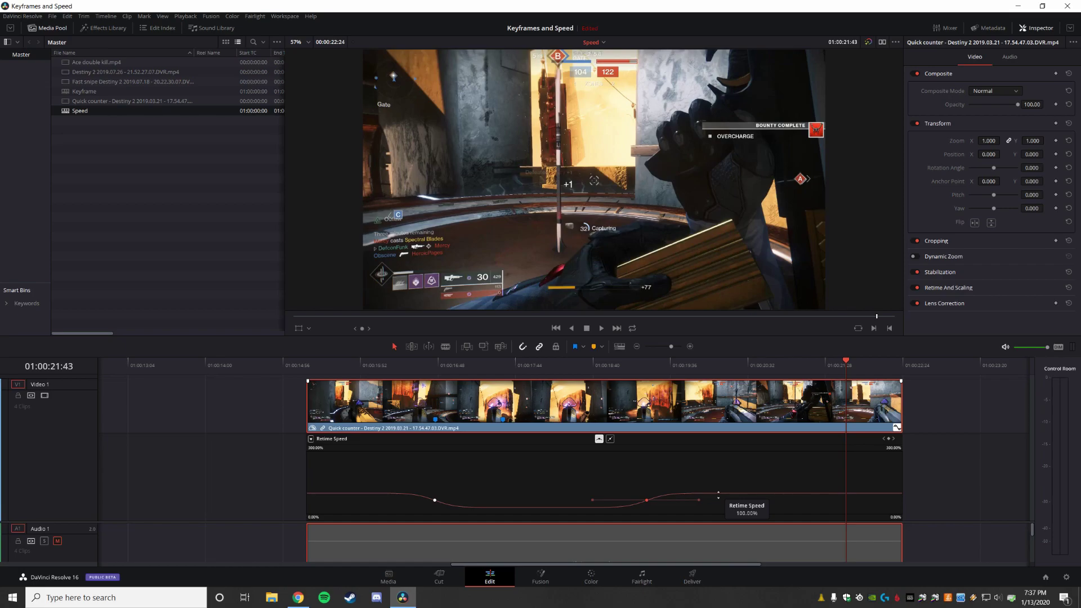
{"action": "left_click_drag", "start_coordinate": [718, 494], "coordinate": [652, 278]}
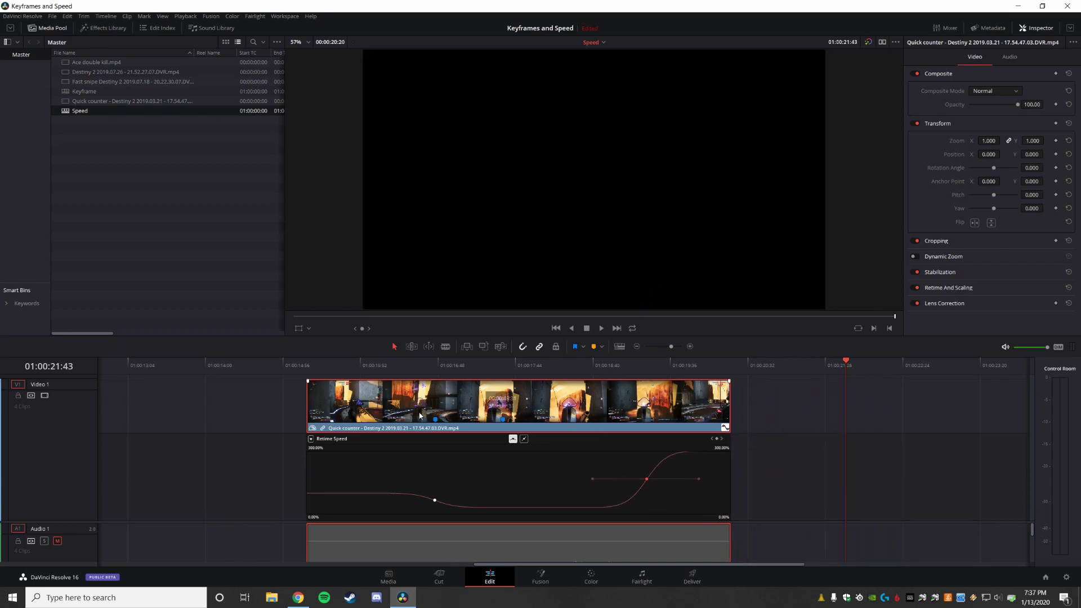
{"action": "left_click", "coordinate": [314, 361]}
{"action": "key", "text": "space"}
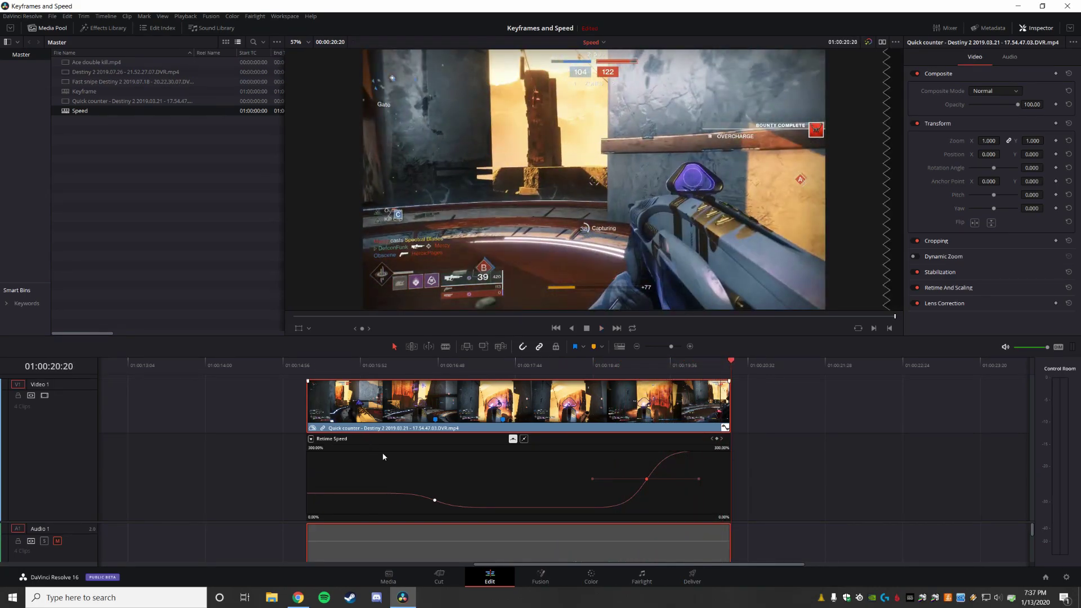
{"action": "left_click", "coordinate": [436, 422]}
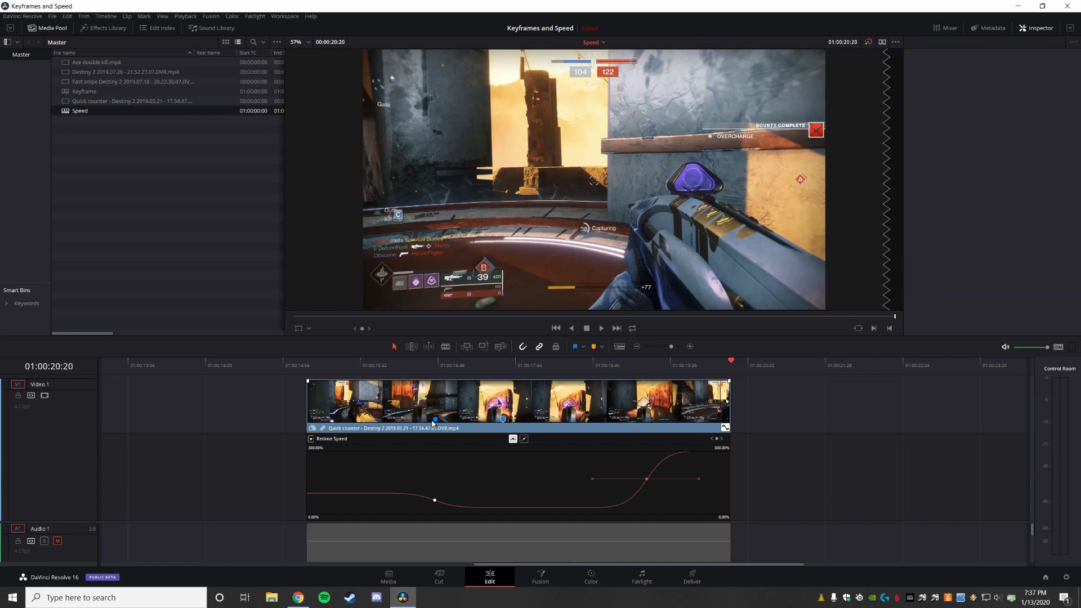